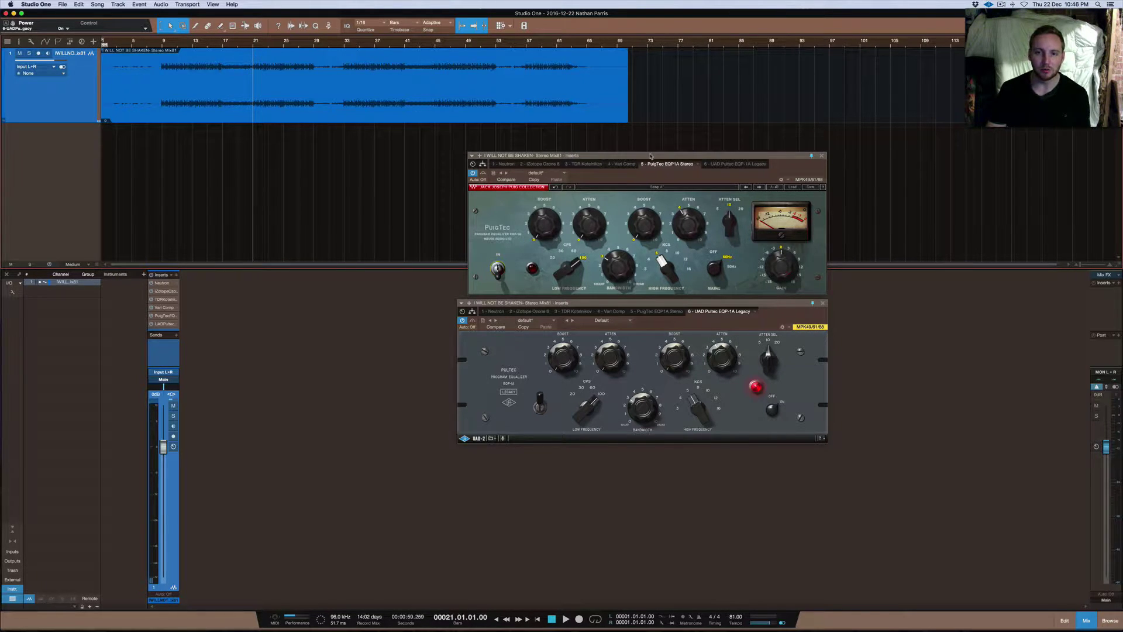
click(630, 196)
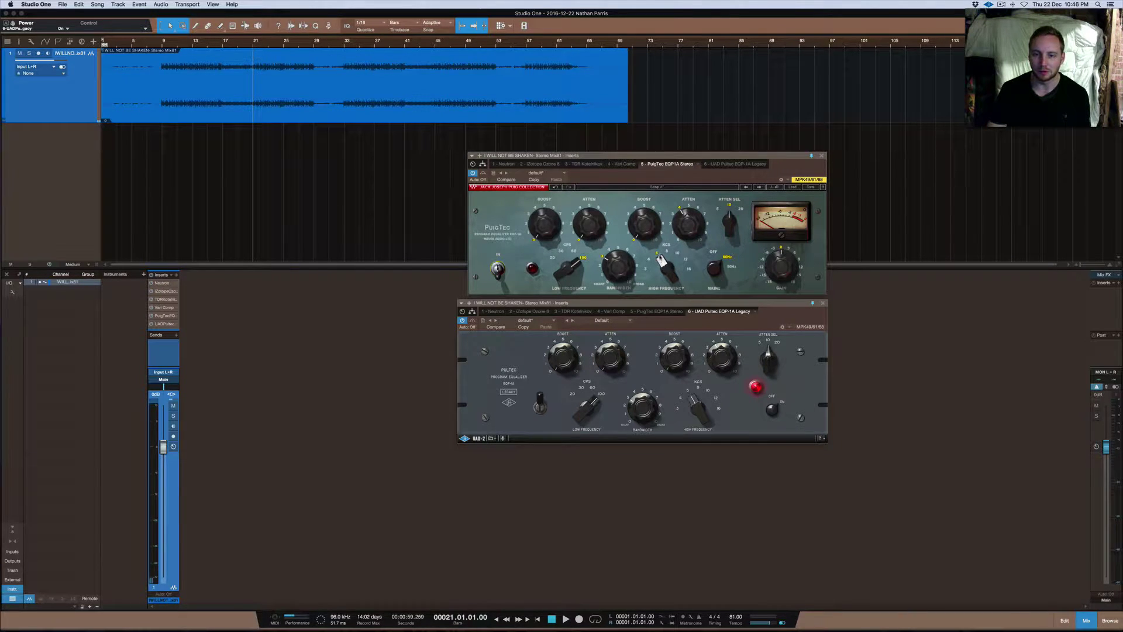
drag(661, 261, 661, 259)
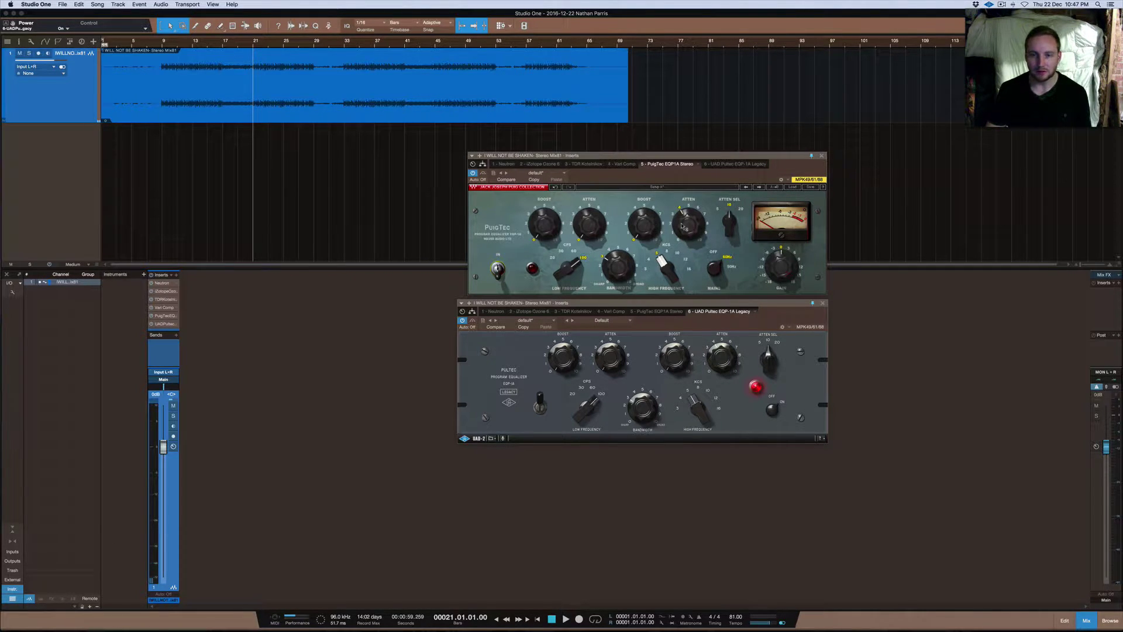
mouse_move(649, 237)
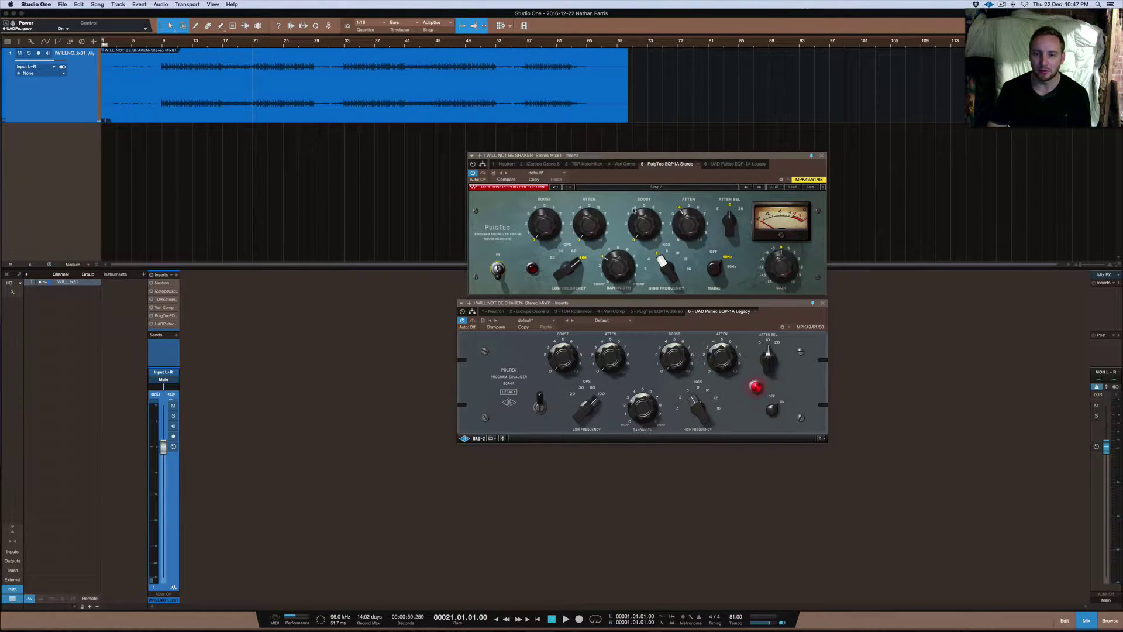
mouse_move(640, 212)
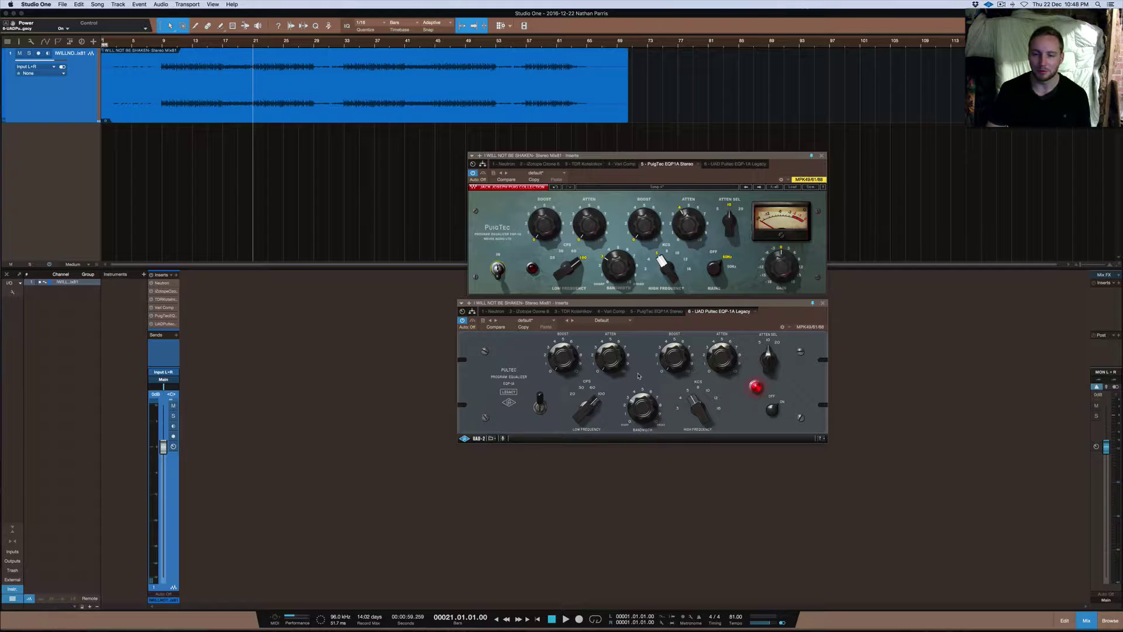
click(646, 310)
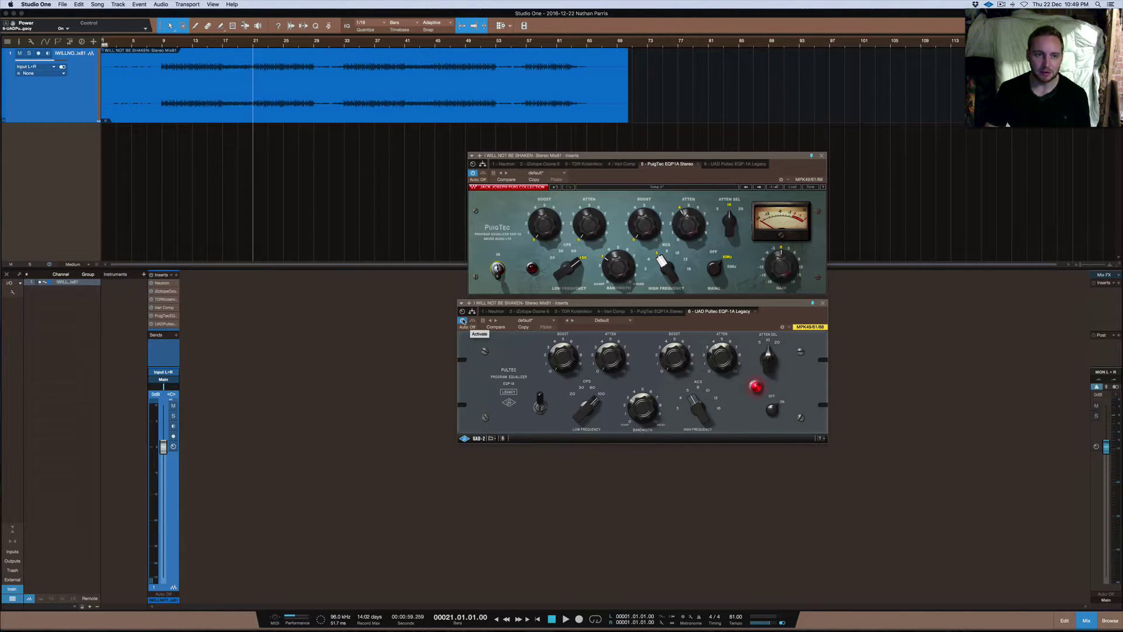
Step: Play the mix and toggle the PuigTec EQP1A in and out to hear its effect with the mains at 60 Hz
click(600, 158)
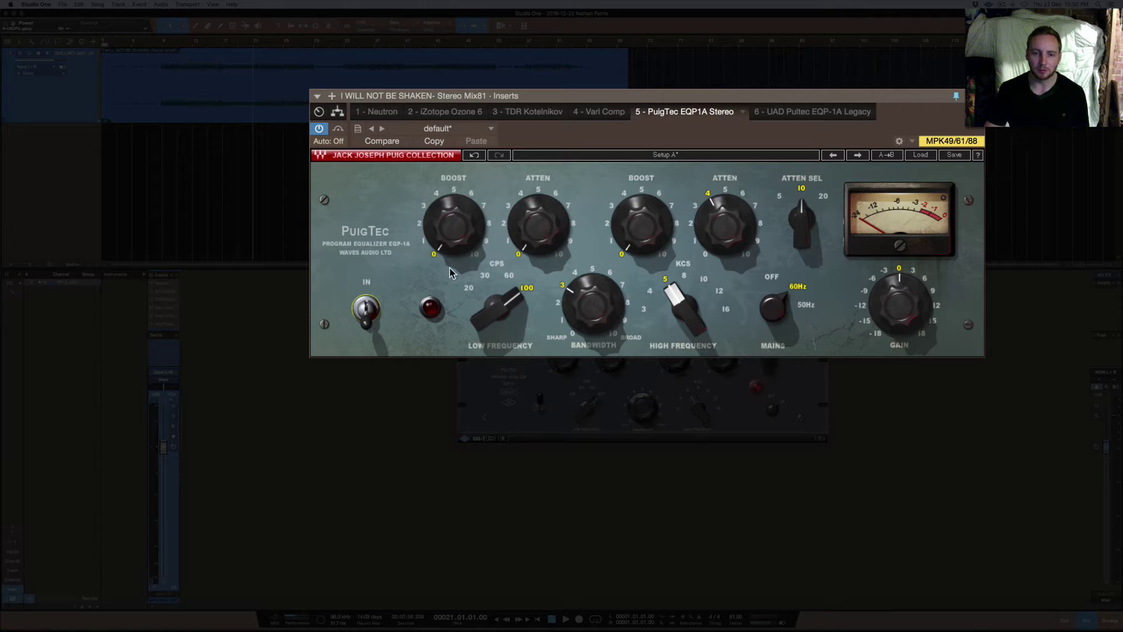
click(366, 308)
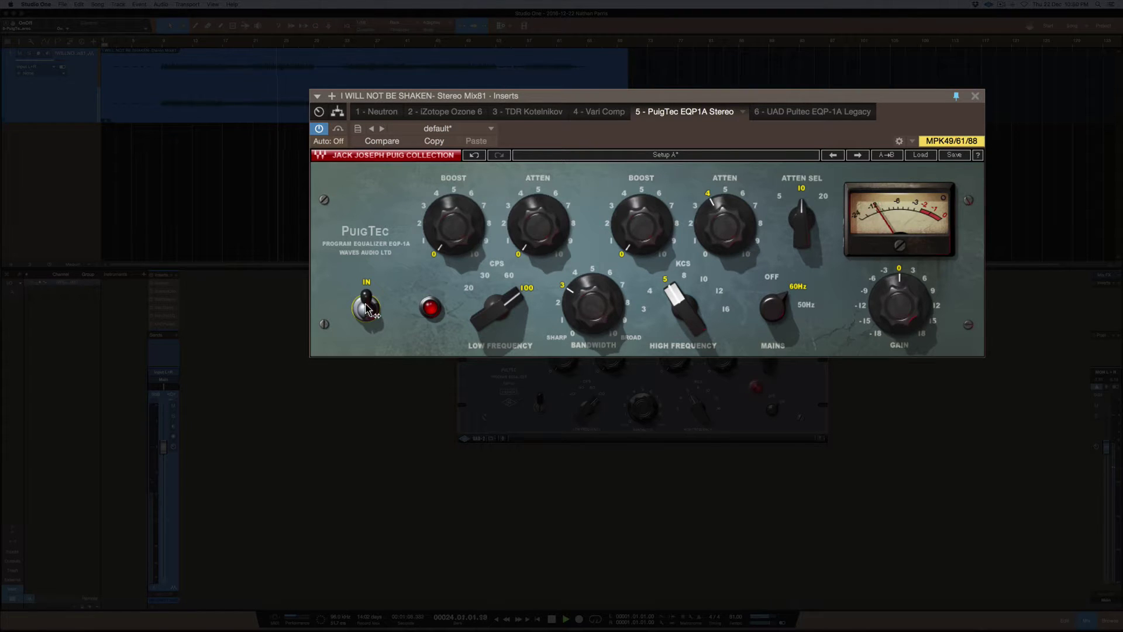
key(space)
click(365, 307)
key(space)
Step: Audition the mix through the UAD Pultec EQP-1A Legacy, toggling its in switch and its power
click(537, 404)
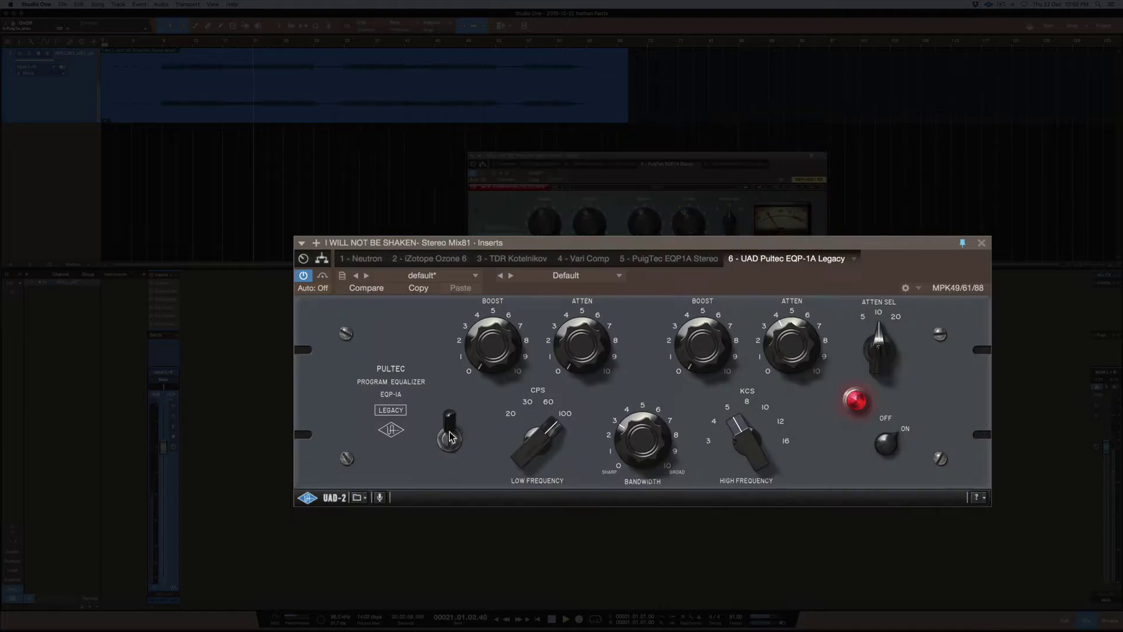
click(451, 433)
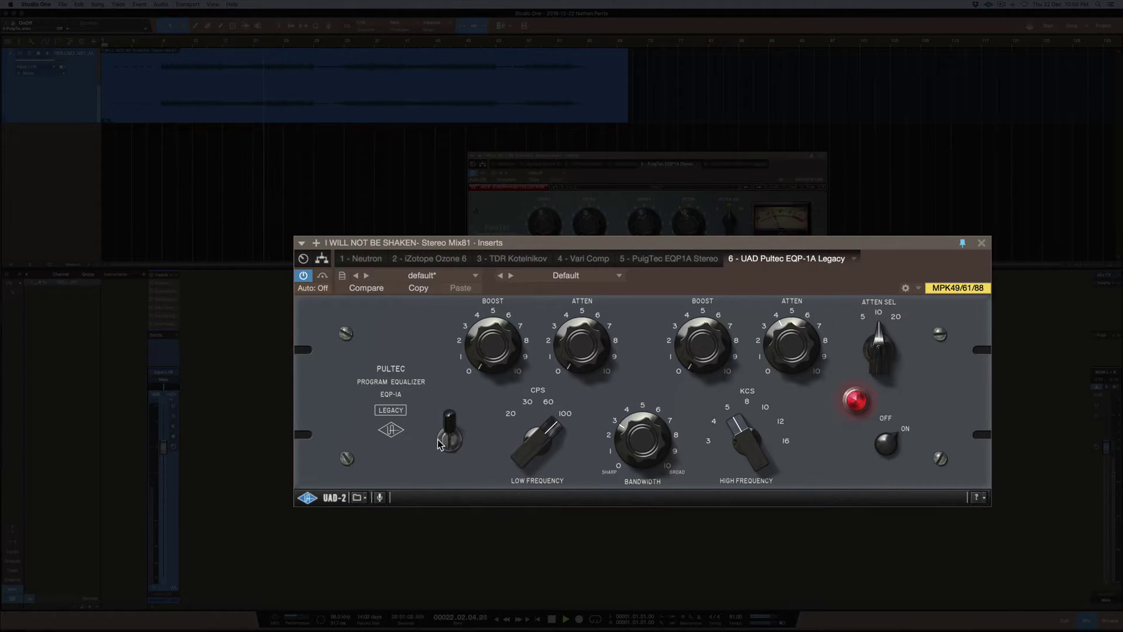
click(453, 449)
click(453, 444)
click(856, 402)
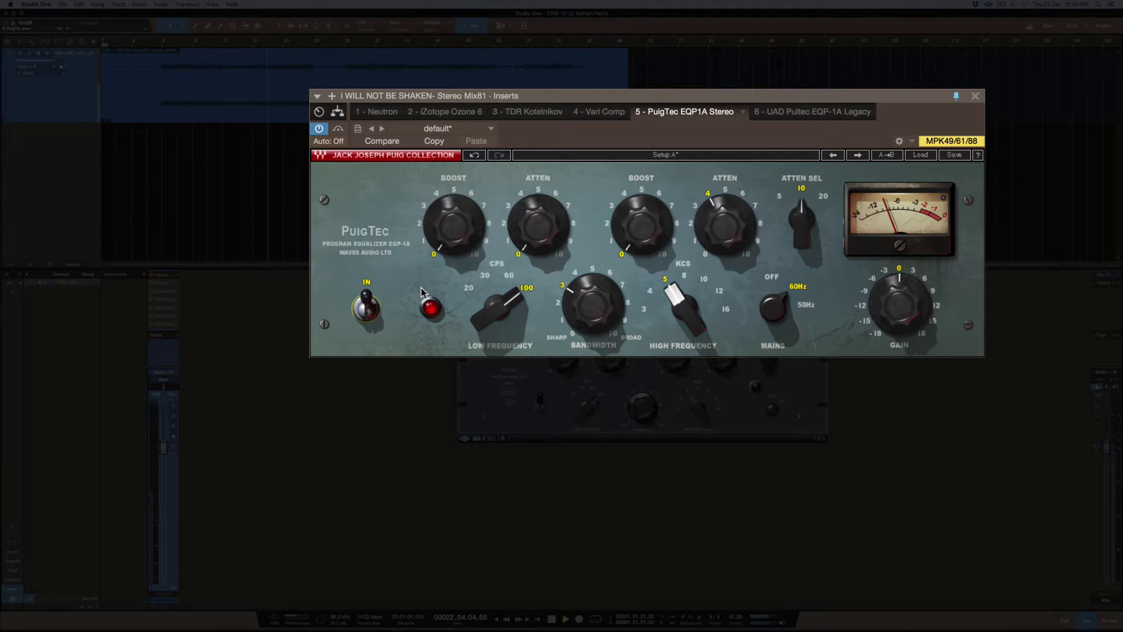
Step: Compare the PuigTec and UAD Pultec equalizers on the playing mix by switching each in and out, and stop playback
click(366, 307)
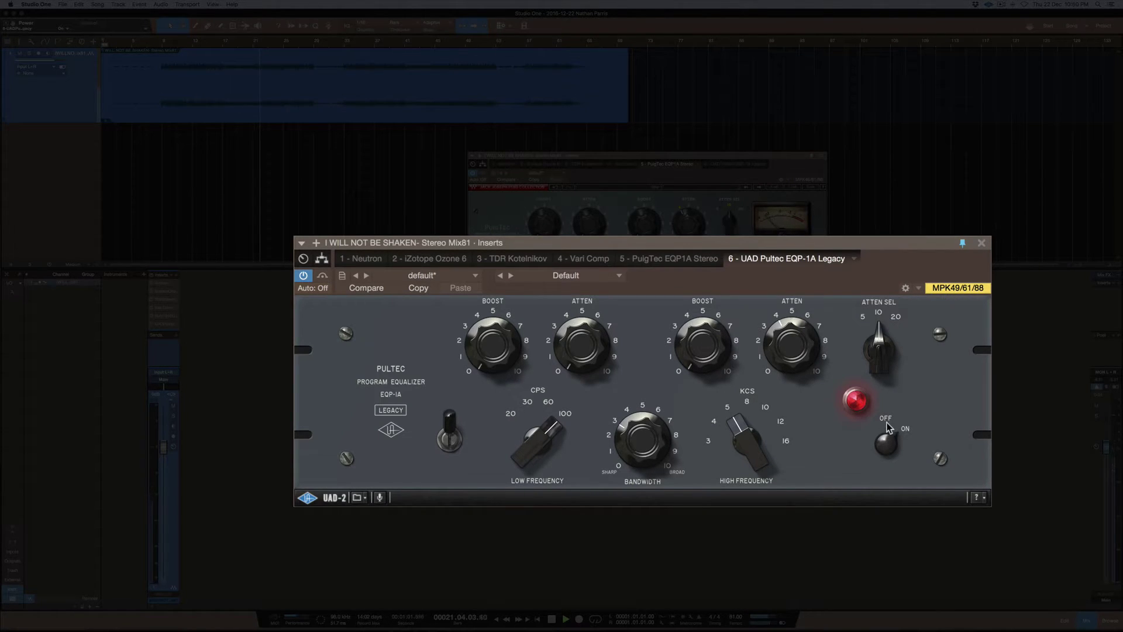
click(854, 401)
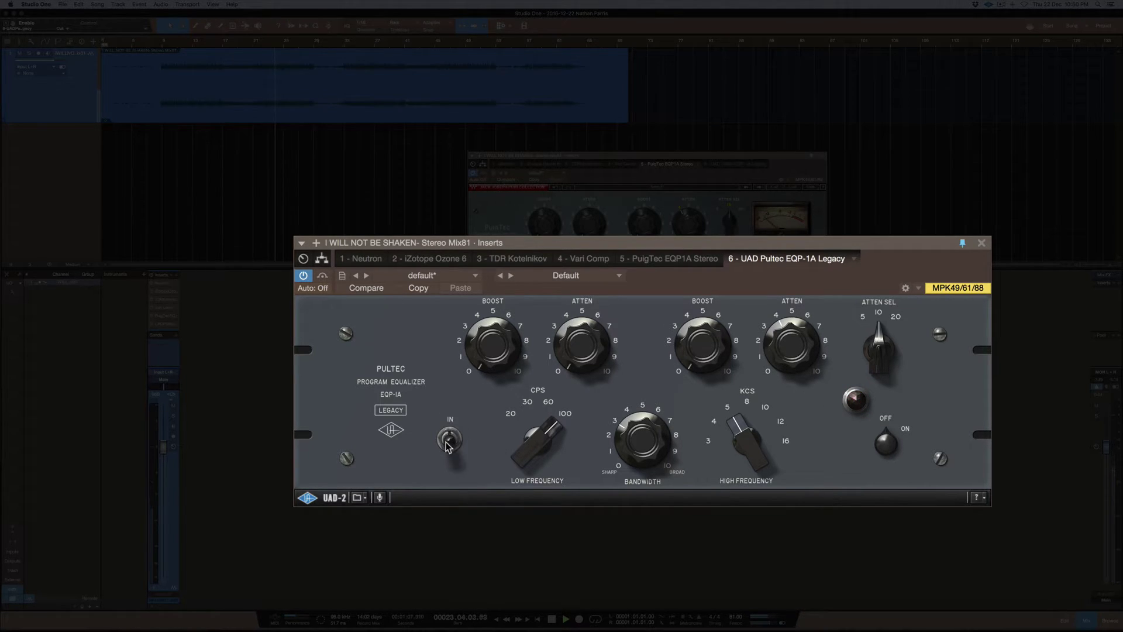
click(854, 401)
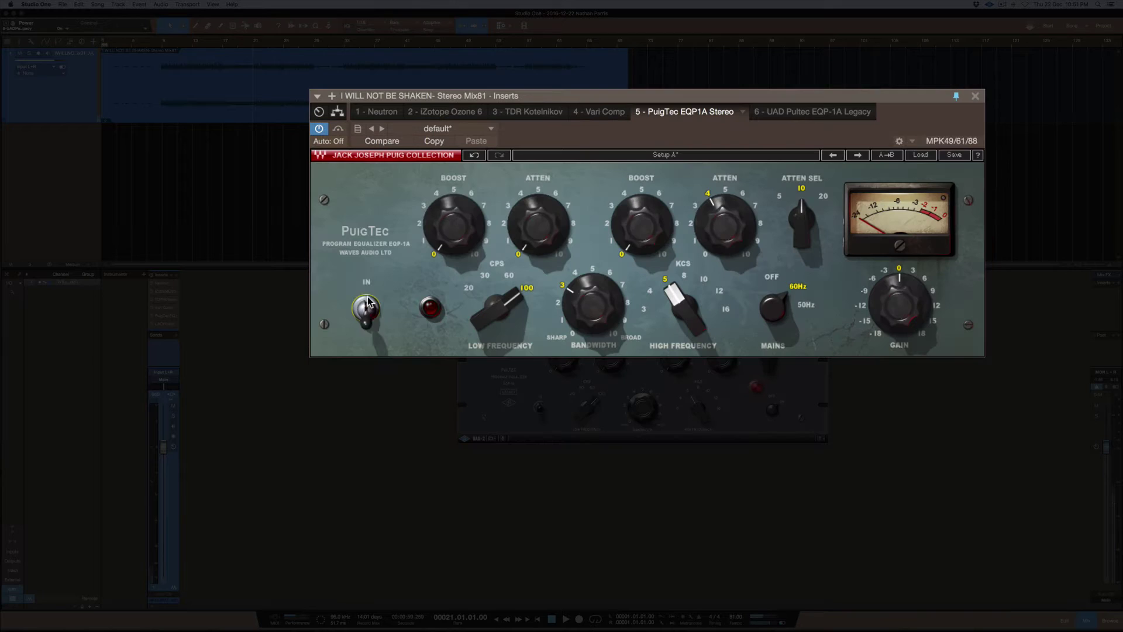
click(367, 306)
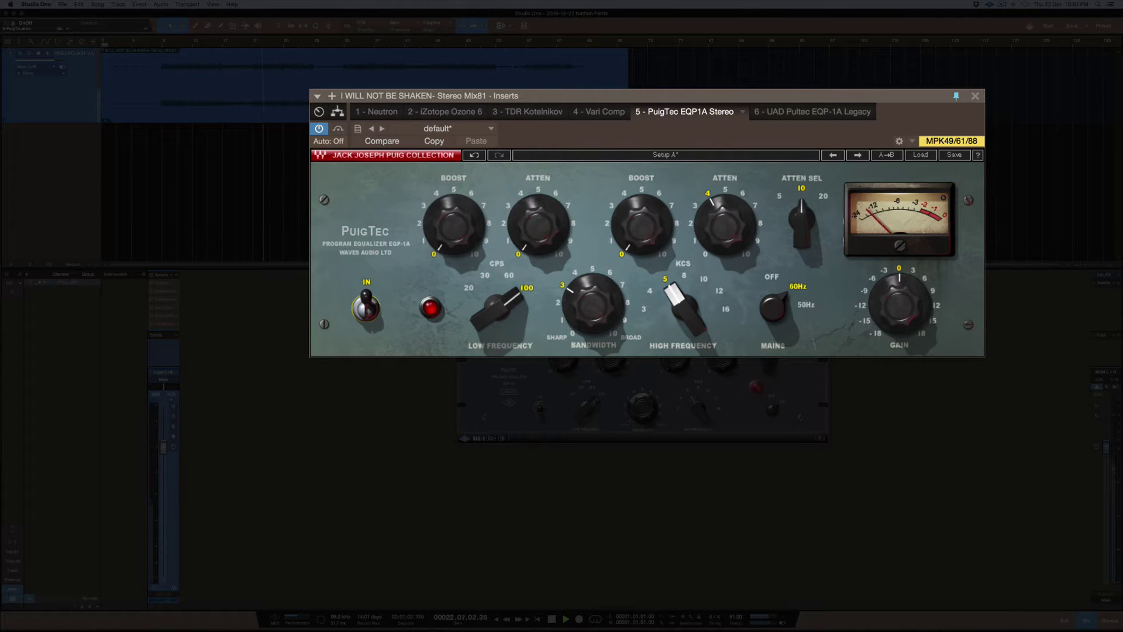
click(367, 316)
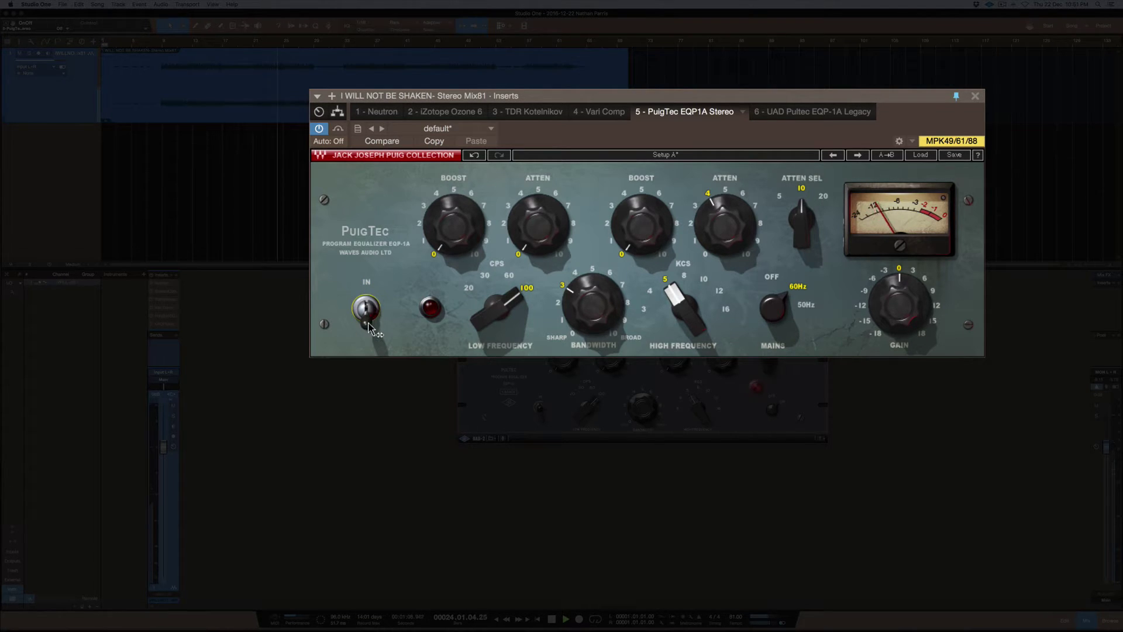
click(541, 405)
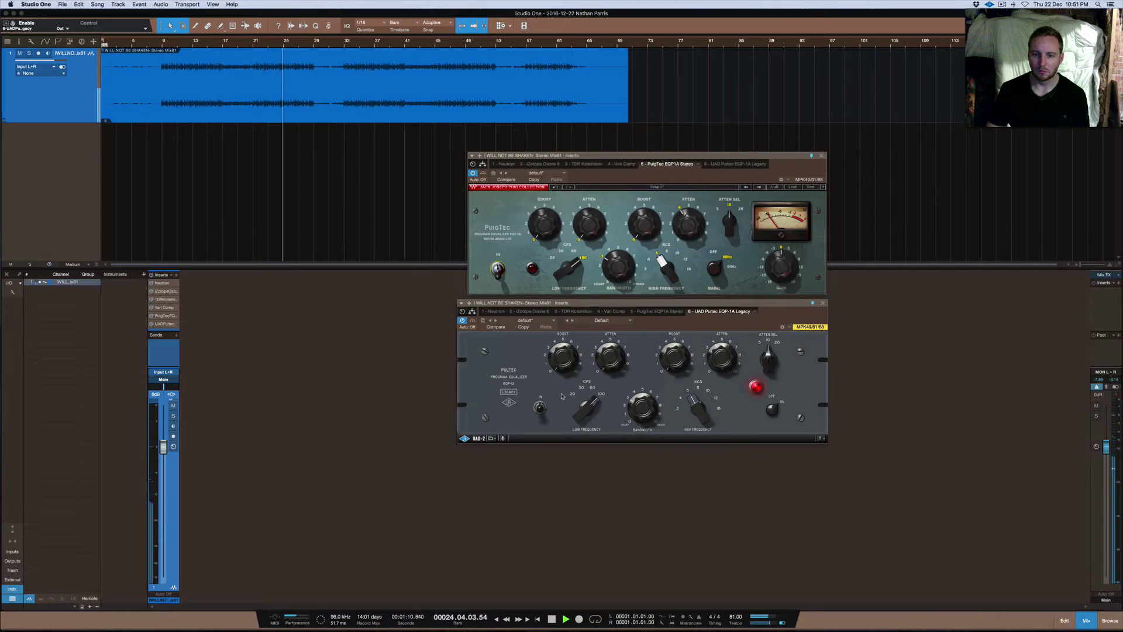
key(space)
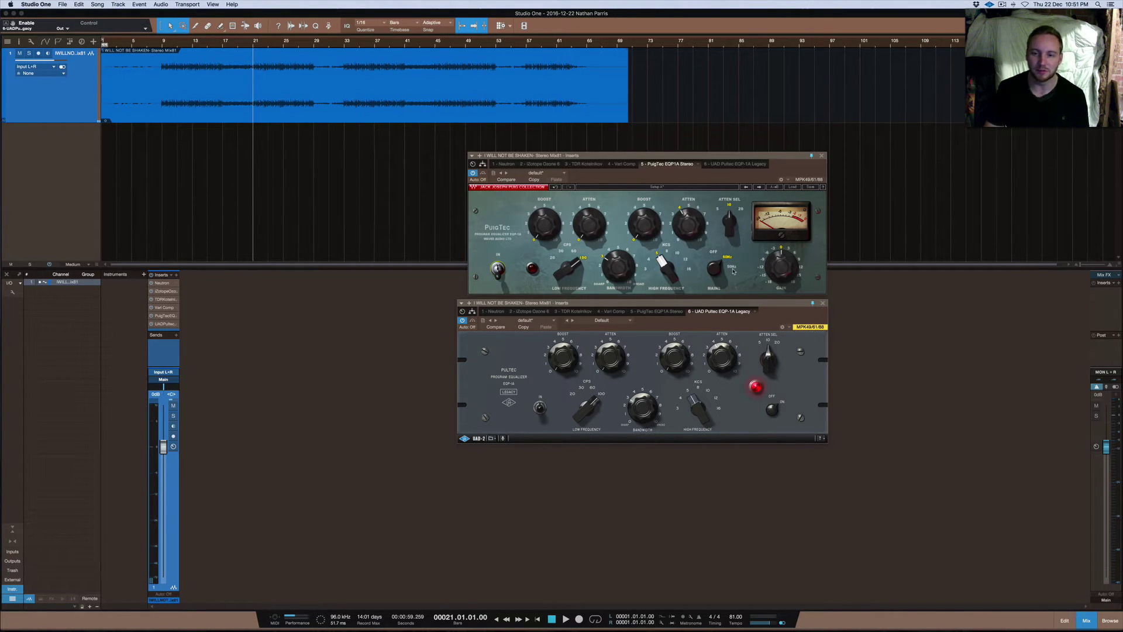
Step: Set the PuigTec's mains control to Off and audition the mix with the equalizer switched in, leaving it bypassed
click(712, 253)
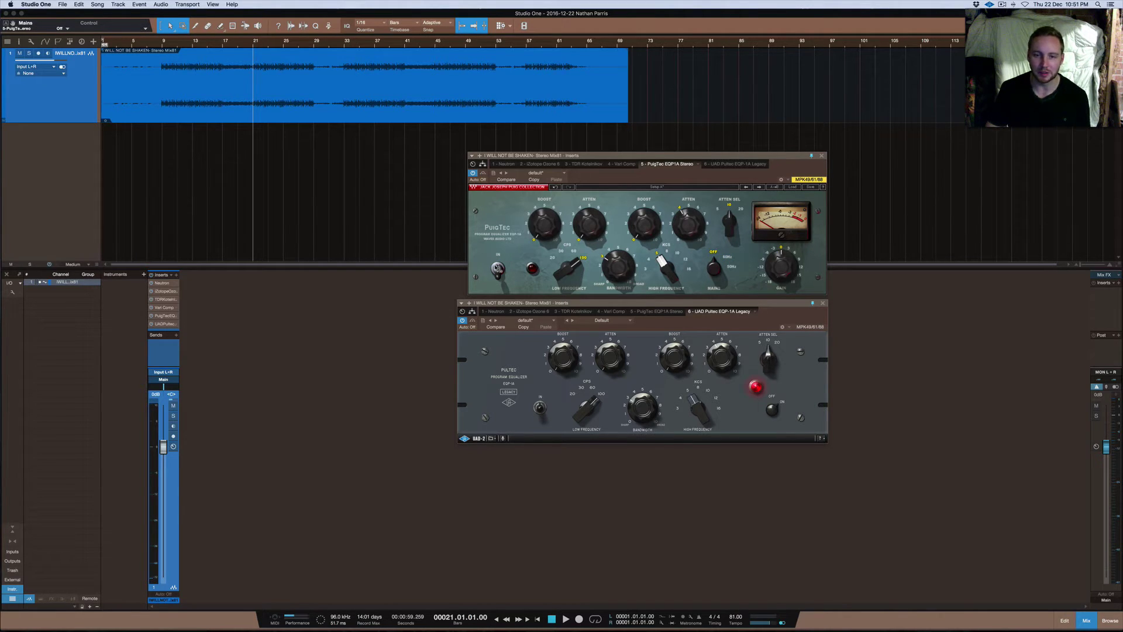
key(space)
click(498, 268)
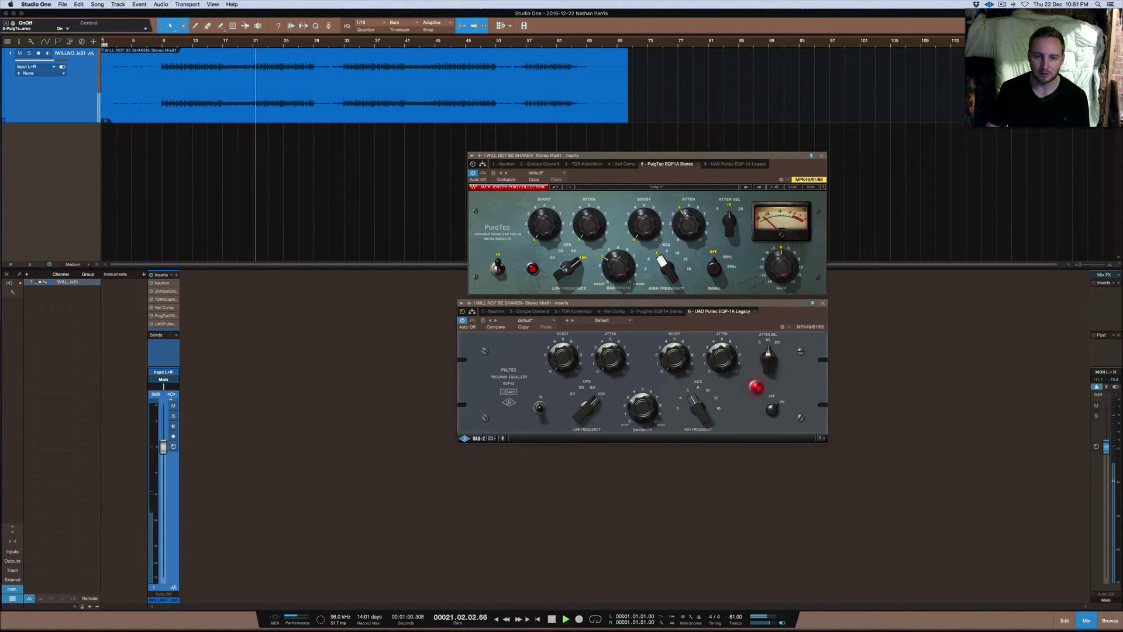
mouse_move(560, 267)
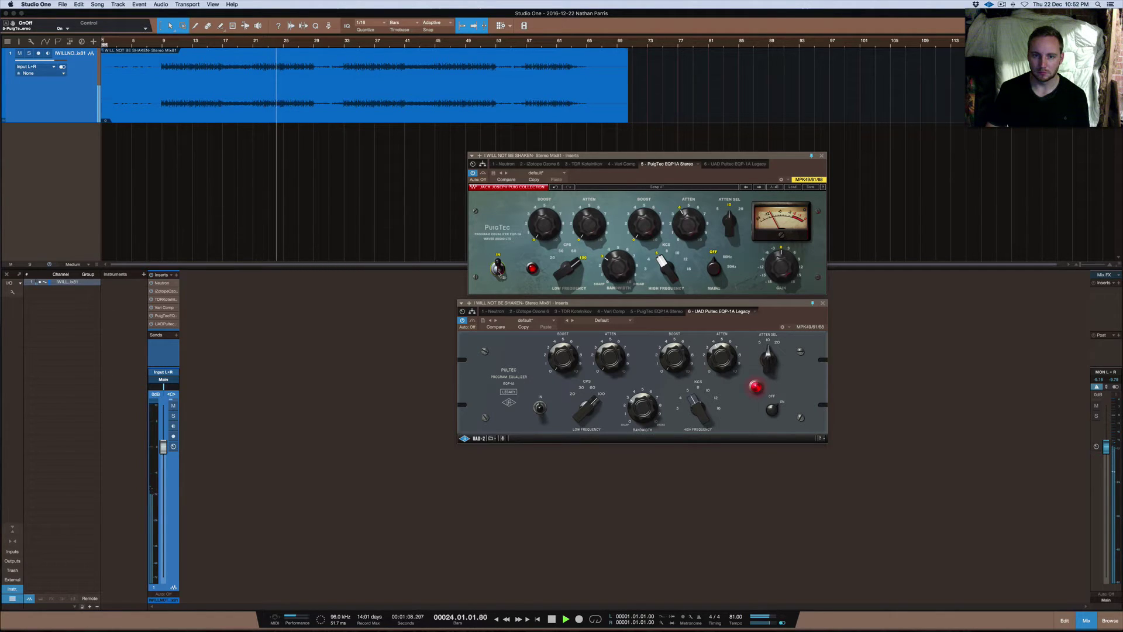
key(space)
click(498, 269)
Step: Play the mix through the UAD Pultec and through the PuigTec with its mains off, leaving both equalizers switched out
click(536, 400)
key(space)
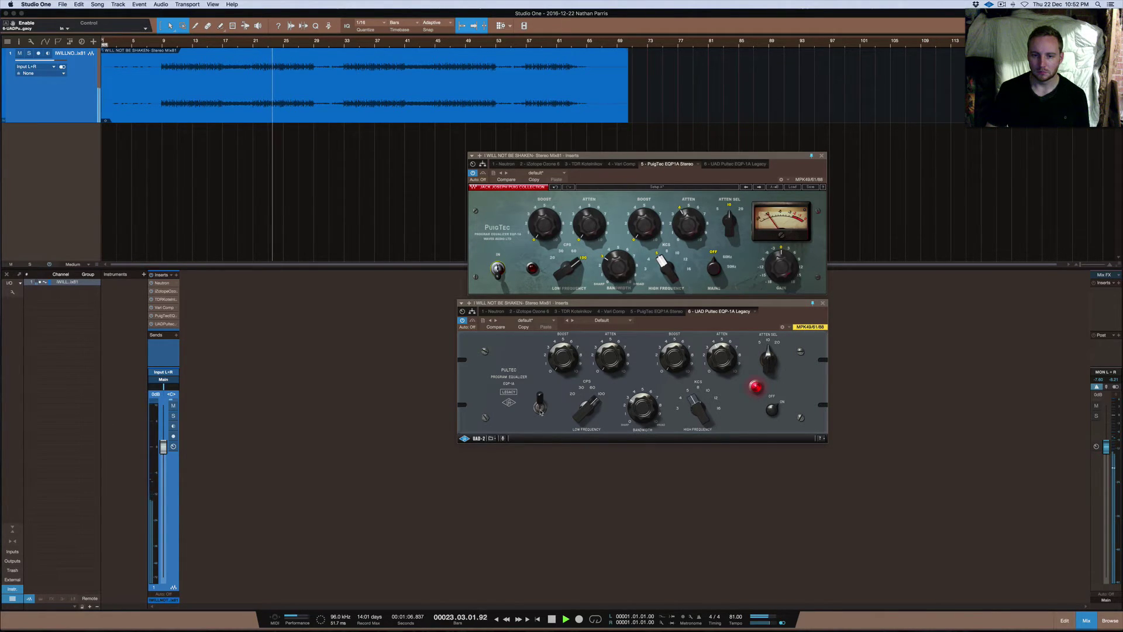
click(541, 409)
click(498, 262)
click(498, 261)
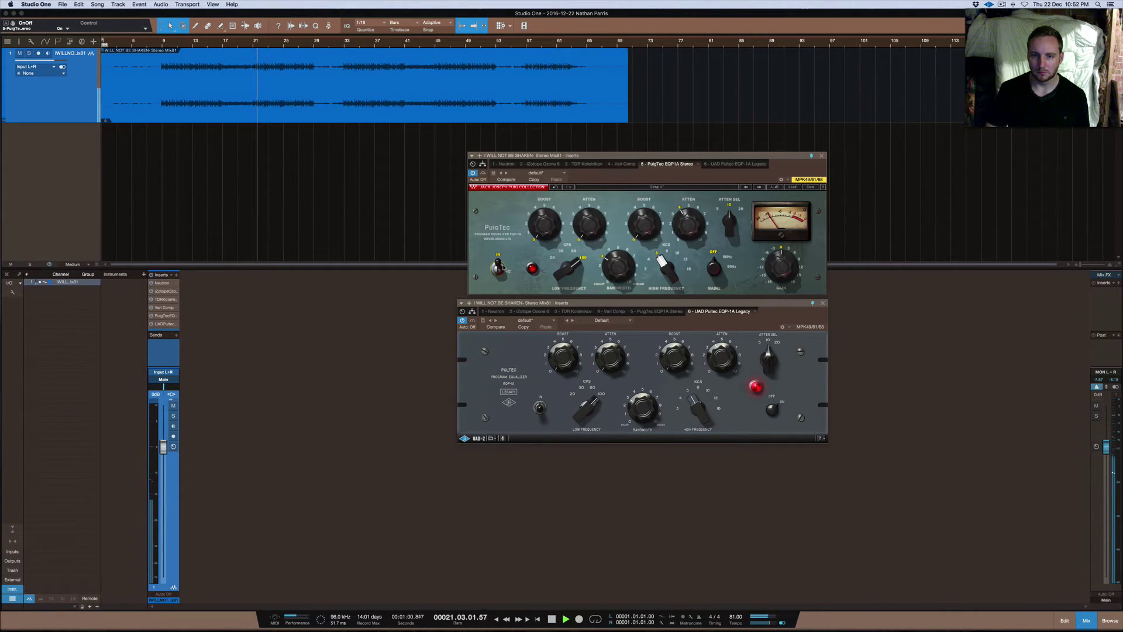
key(space)
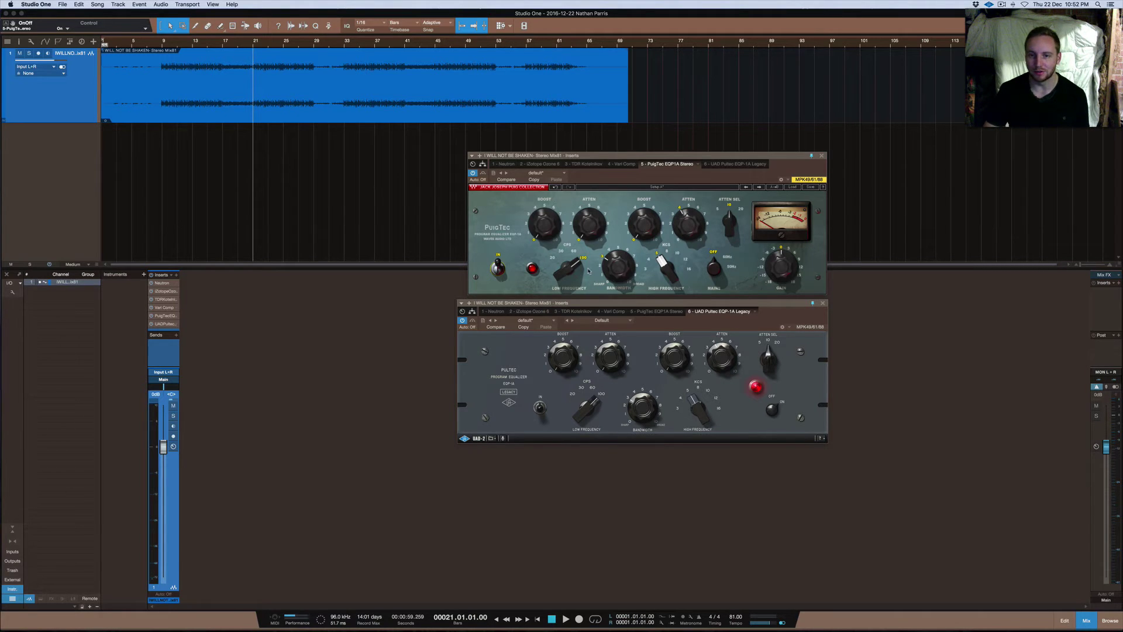
mouse_move(601, 233)
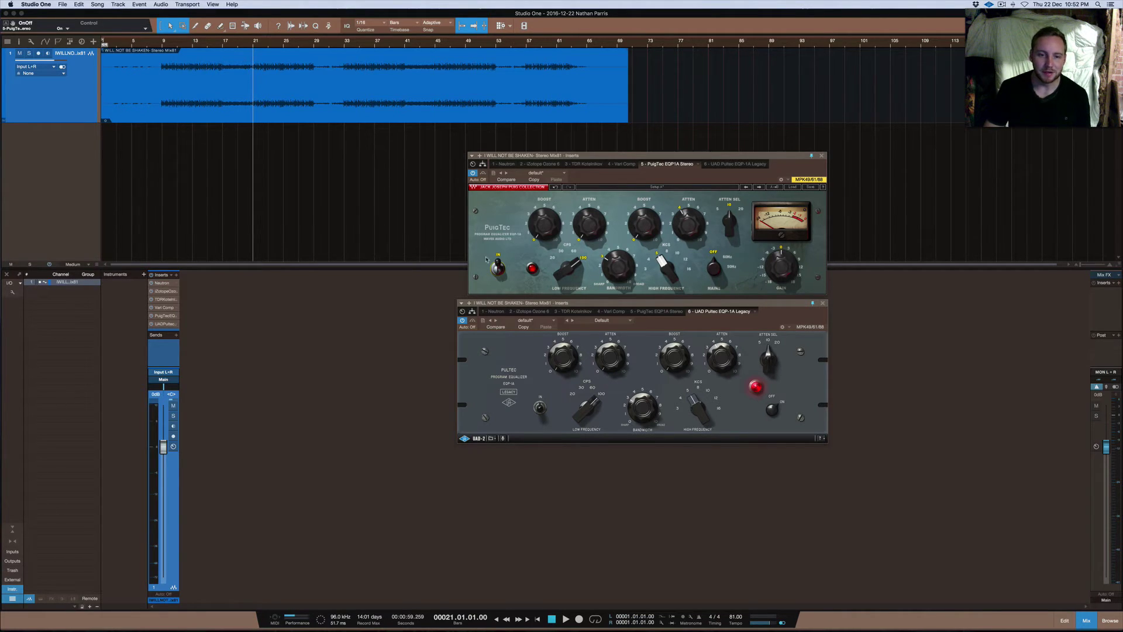
click(498, 267)
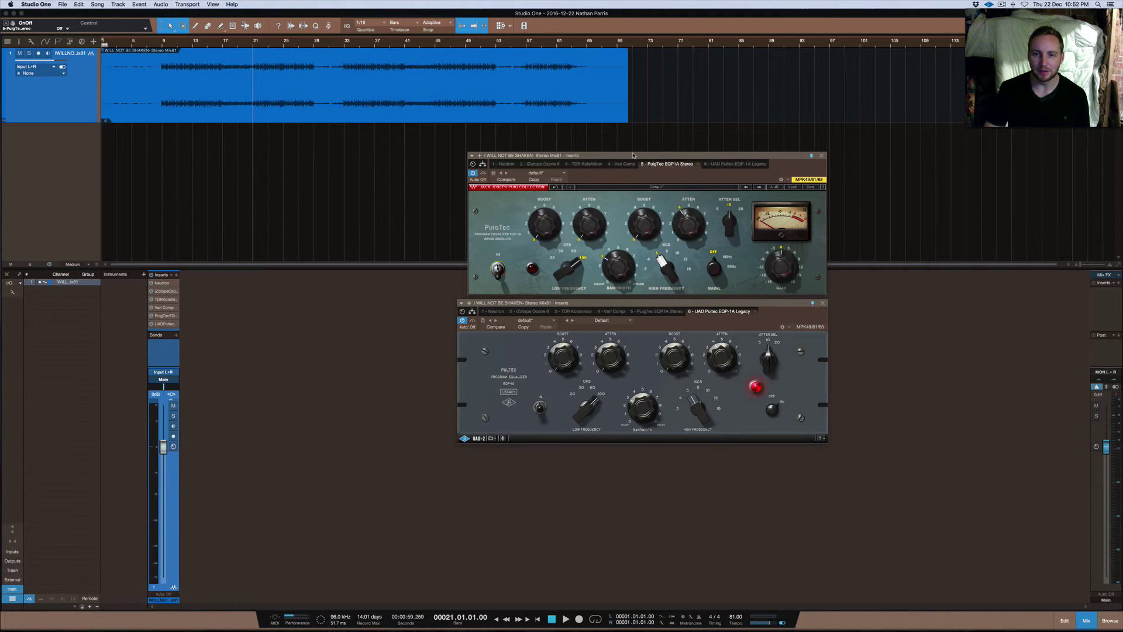
click(636, 305)
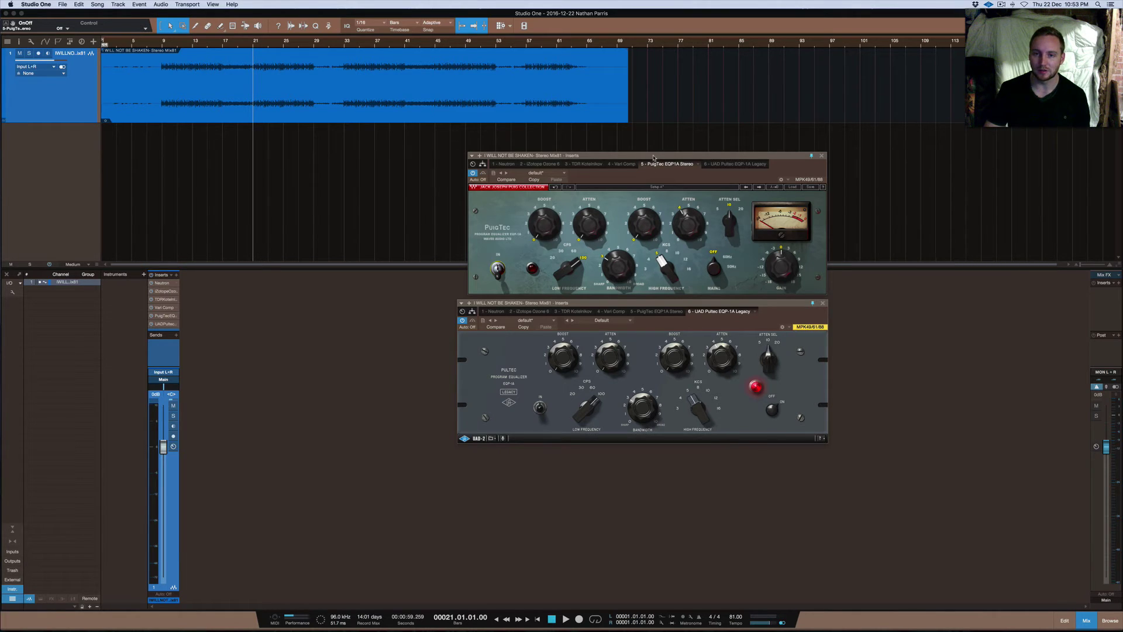
click(653, 157)
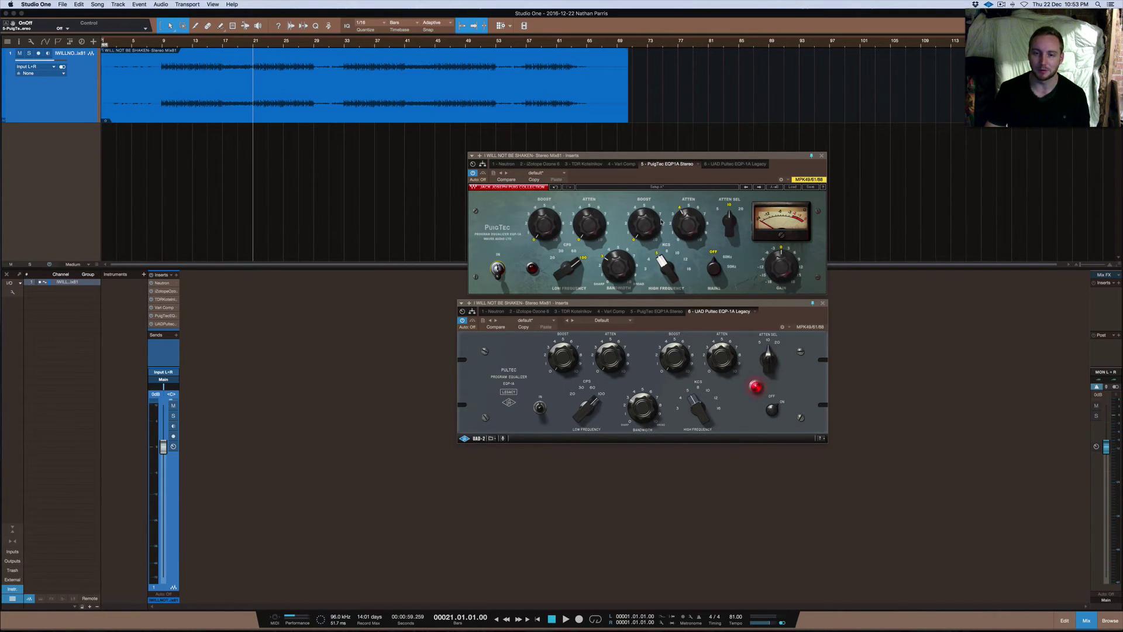